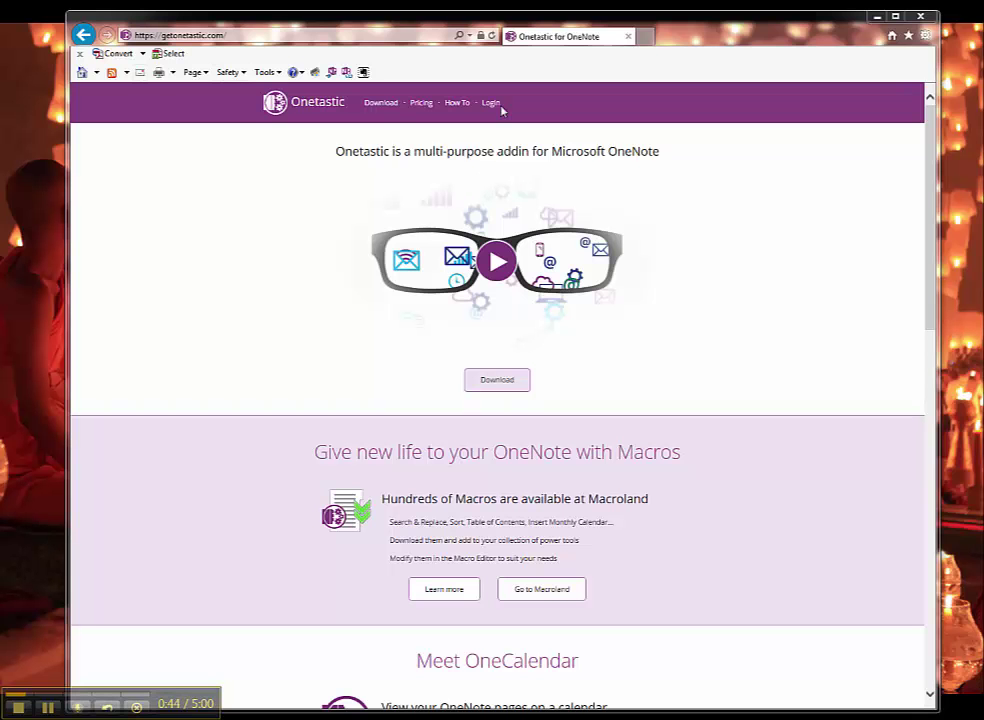
# - Go from the Onetastic Download page to the Macroland macro gallery
pyautogui.click(389, 106)
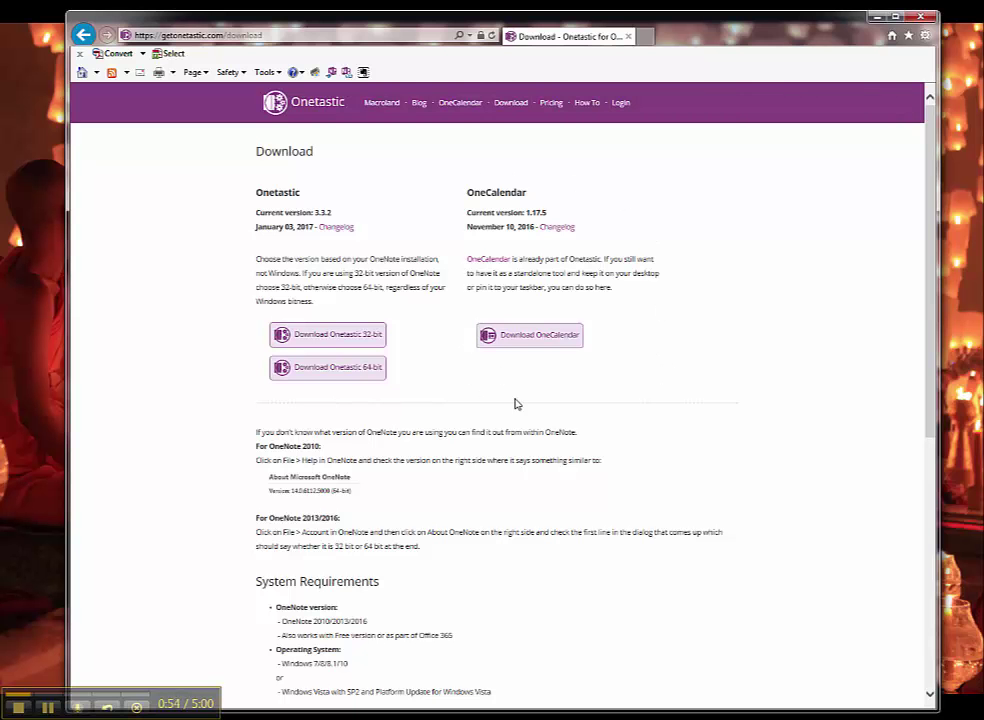
pyautogui.click(381, 104)
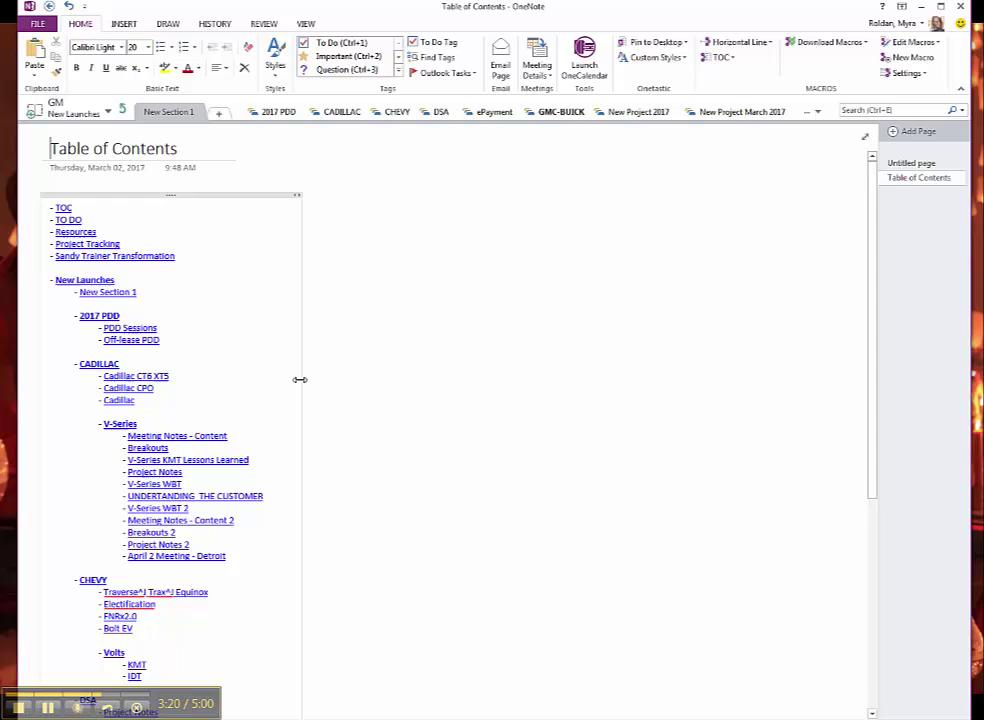
# - Rename the New Section 1 section to TOC
pyautogui.doubleClick(157, 113)
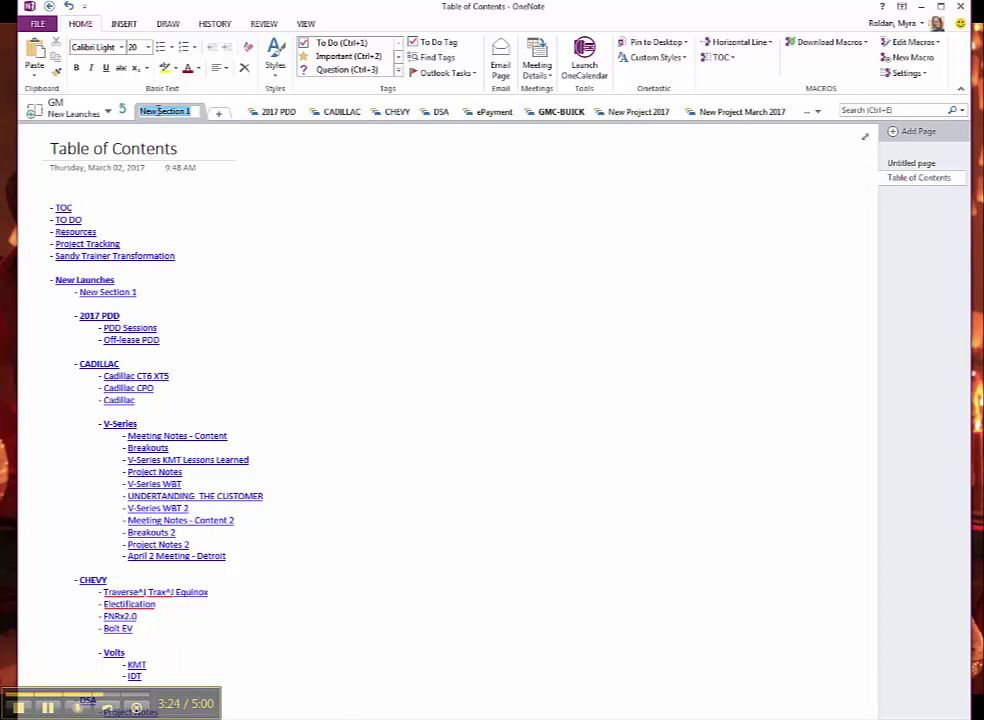
pyautogui.write('TOC')
pyautogui.click(492, 257)
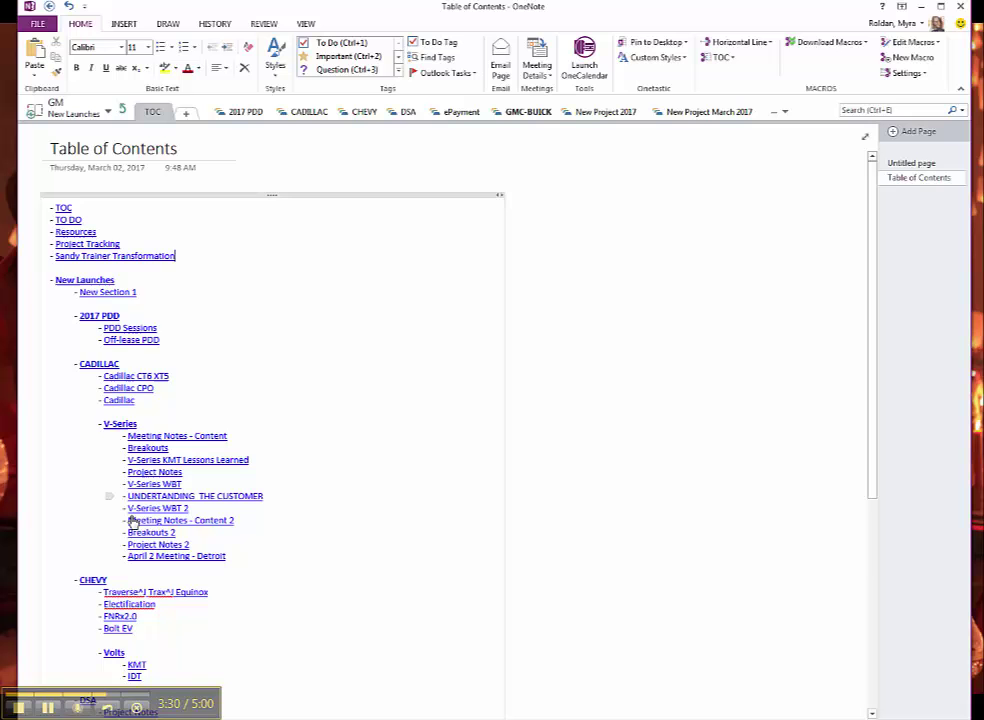
# - Open the New Project 2017 section group
pyautogui.moveTo(77, 630); pyautogui.dragTo(120, 563)
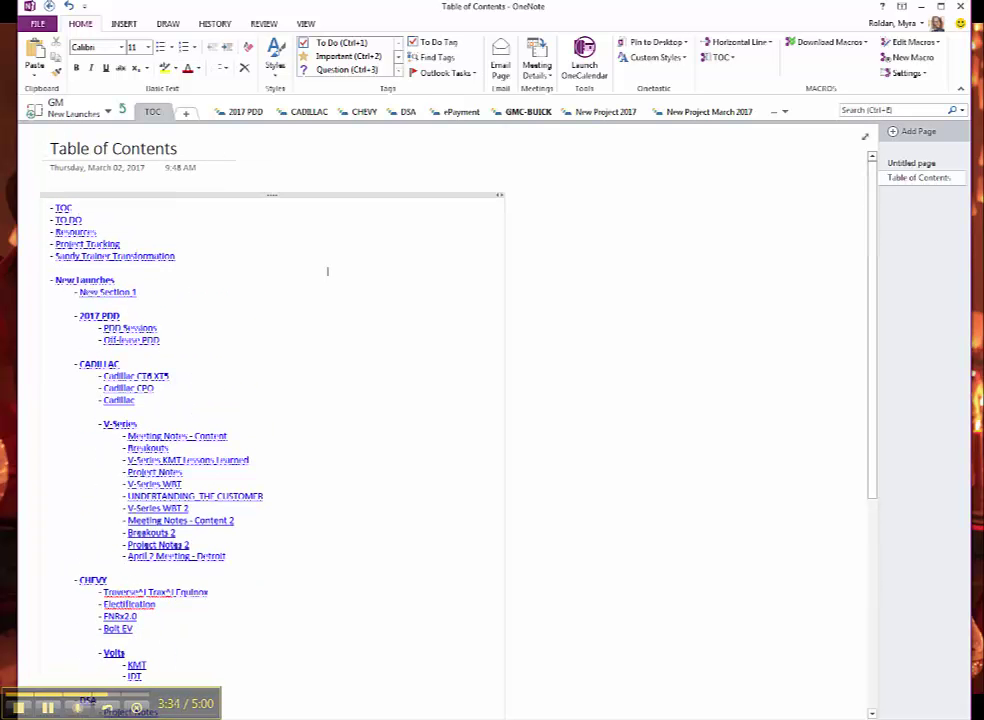
pyautogui.scroll(-8, 336, 408)
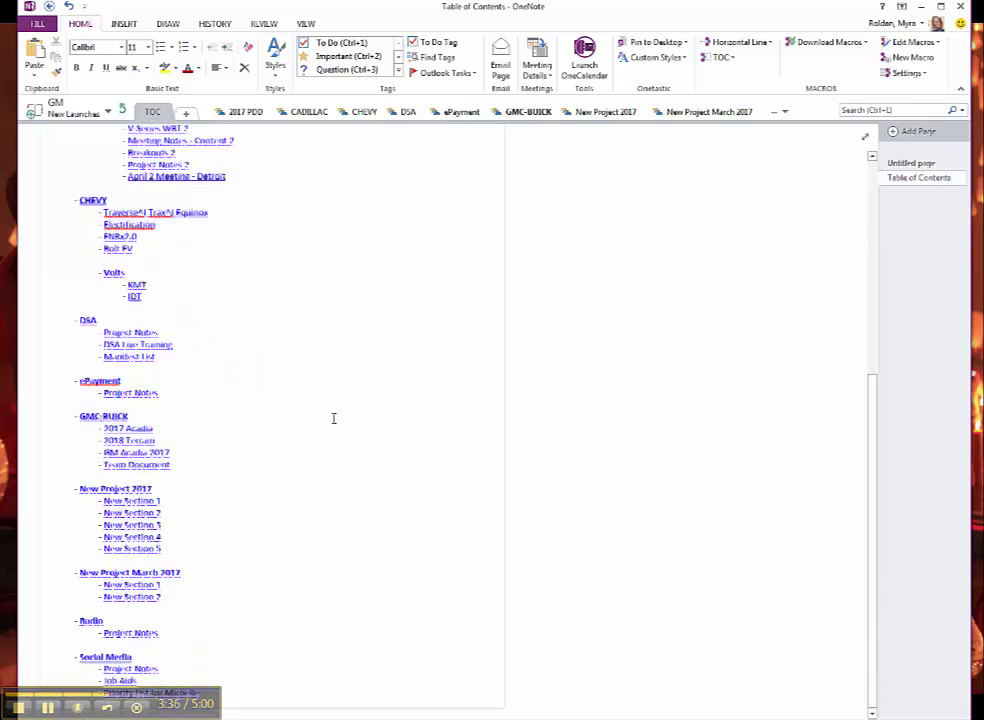
pyautogui.click(131, 548)
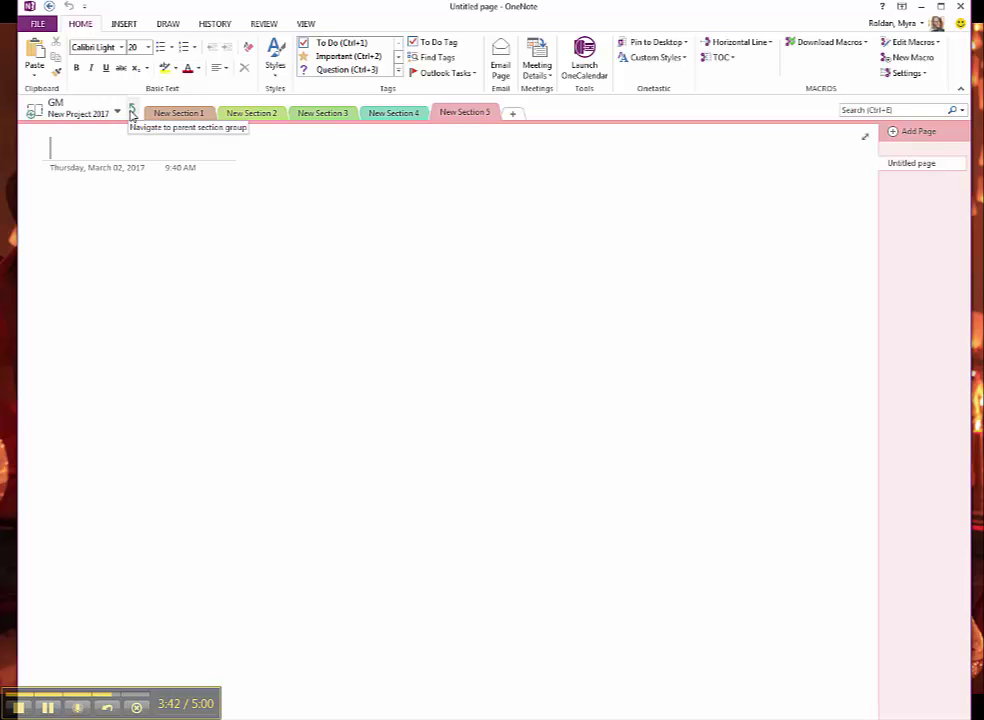
# - Add New Section 6 and New Section 7, then return to the parent section group
pyautogui.click(515, 114)
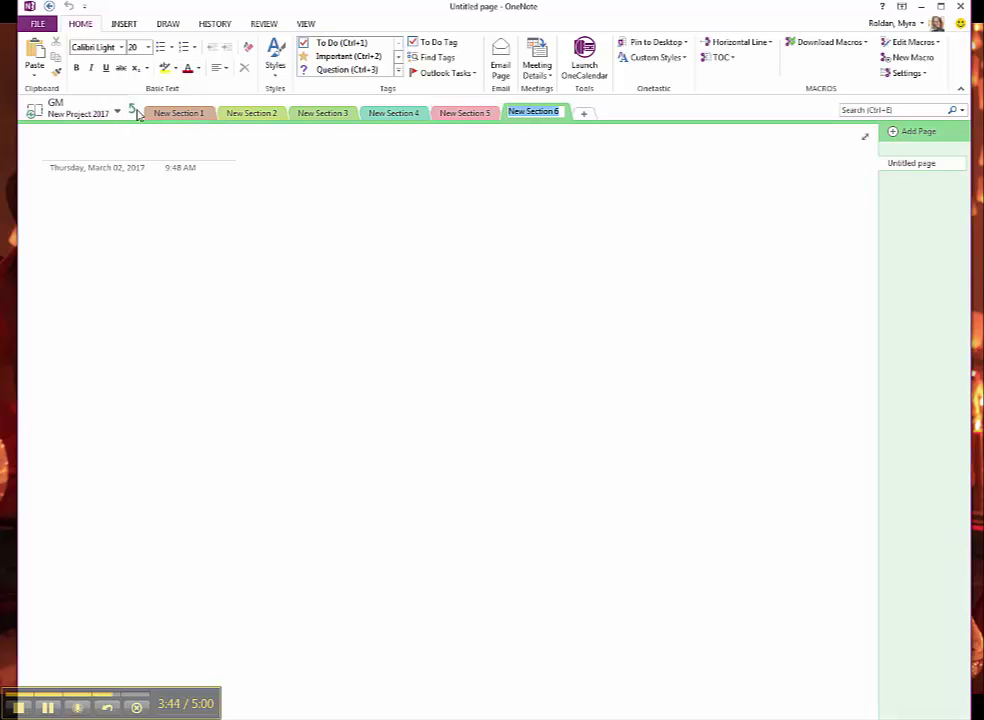
pyautogui.click(582, 113)
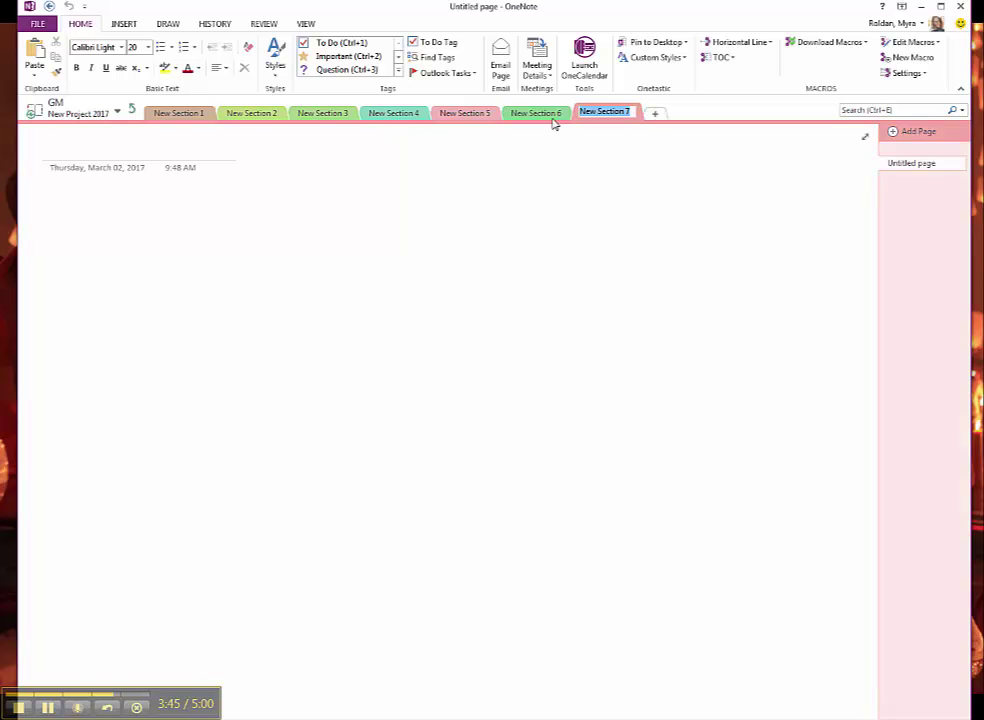
pyautogui.click(131, 109)
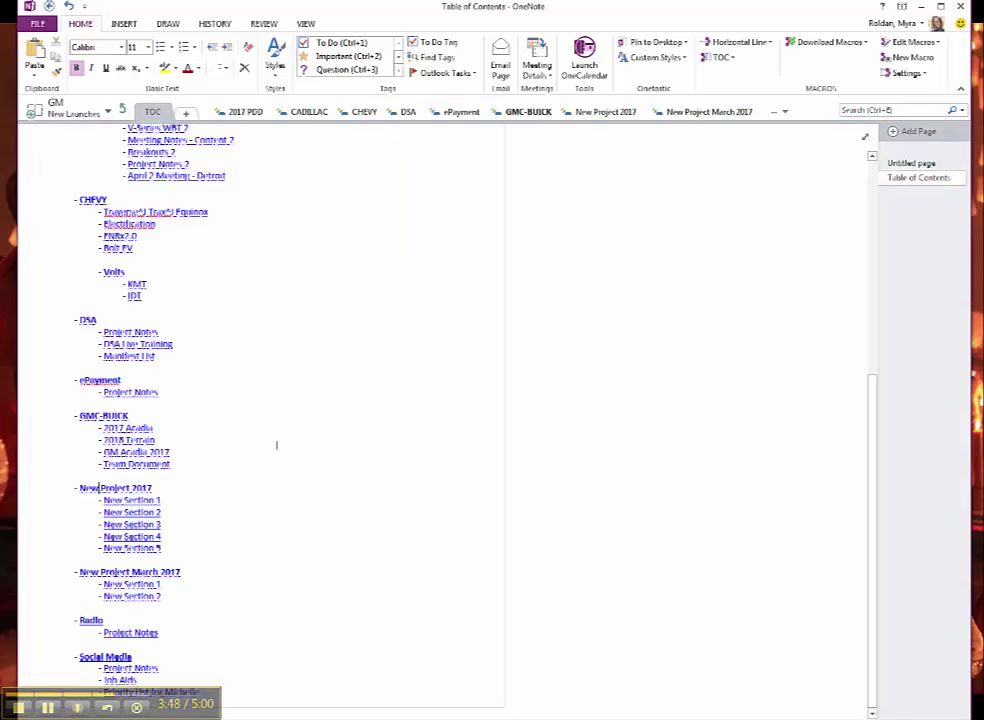
# - Run TOC in Current Notebook with Scope Sections and Update TOC in Current Page mode
pyautogui.click(731, 58)
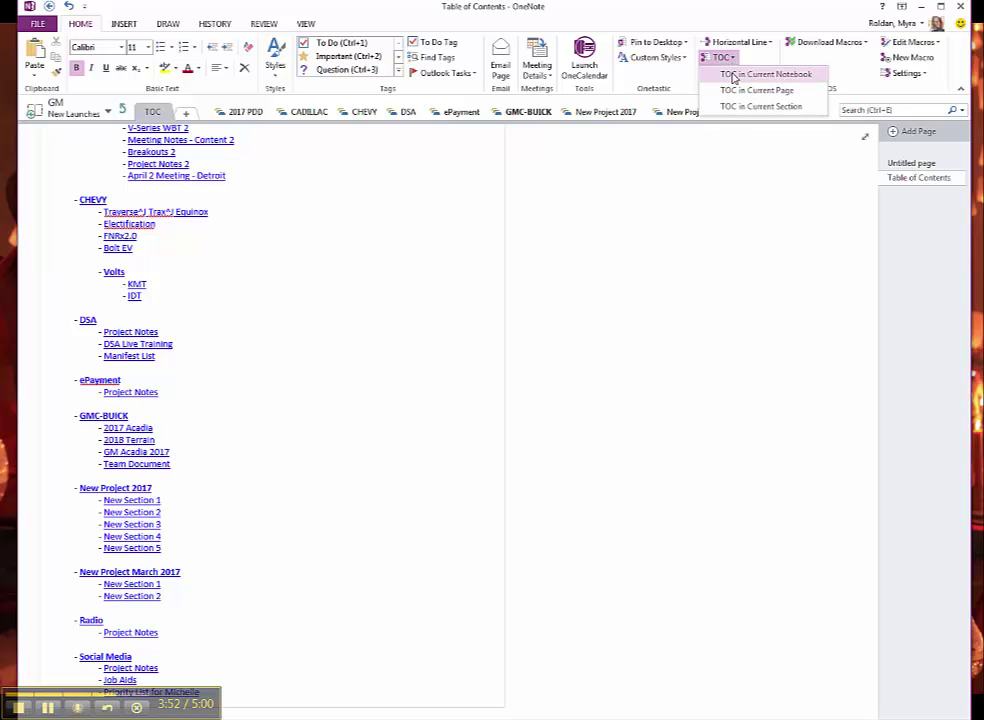
pyautogui.click(731, 74)
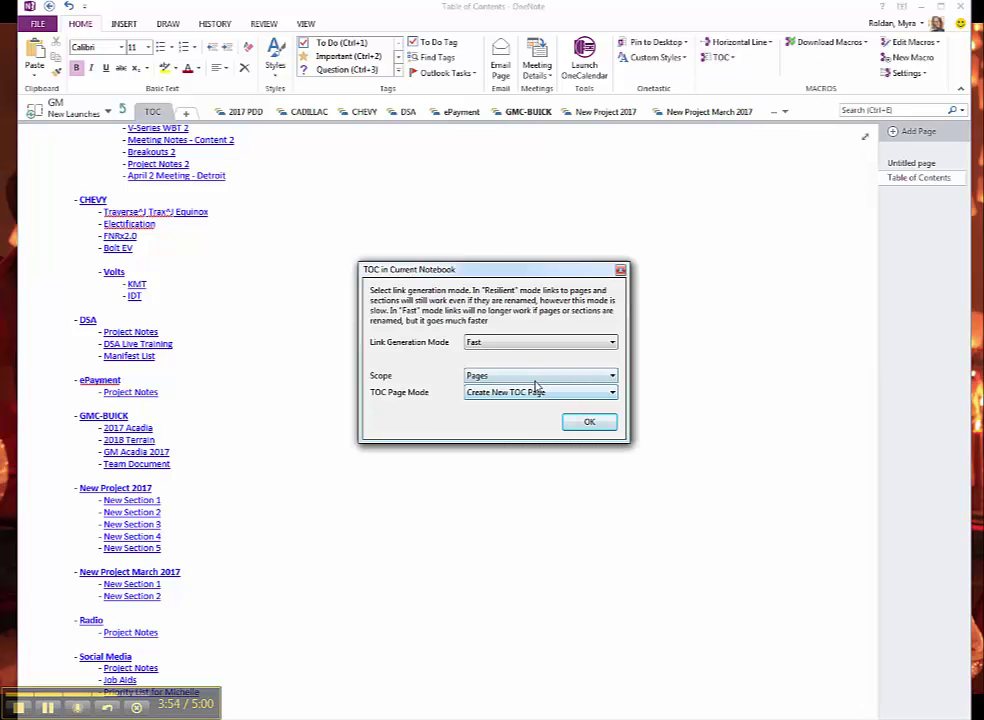
pyautogui.click(536, 385)
pyautogui.click(527, 398)
pyautogui.click(519, 395)
pyautogui.click(515, 417)
pyautogui.click(578, 424)
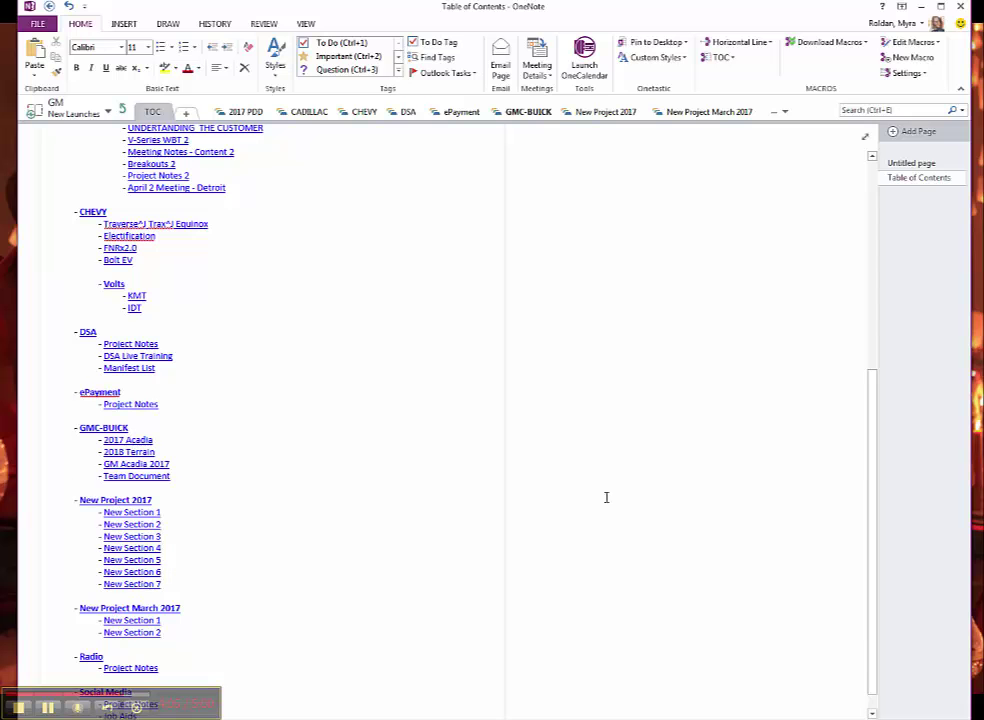
# - On the Untitled page, run TOC in Current Notebook with Scope Pages and Create New TOC Page
pyautogui.click(912, 163)
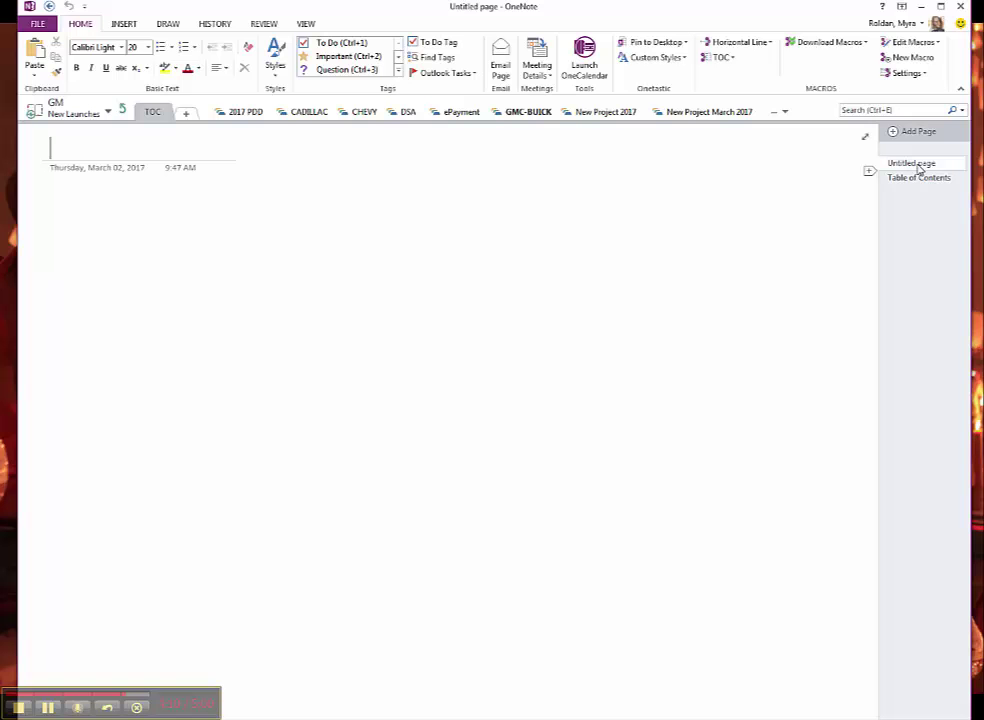
pyautogui.click(722, 58)
pyautogui.click(760, 74)
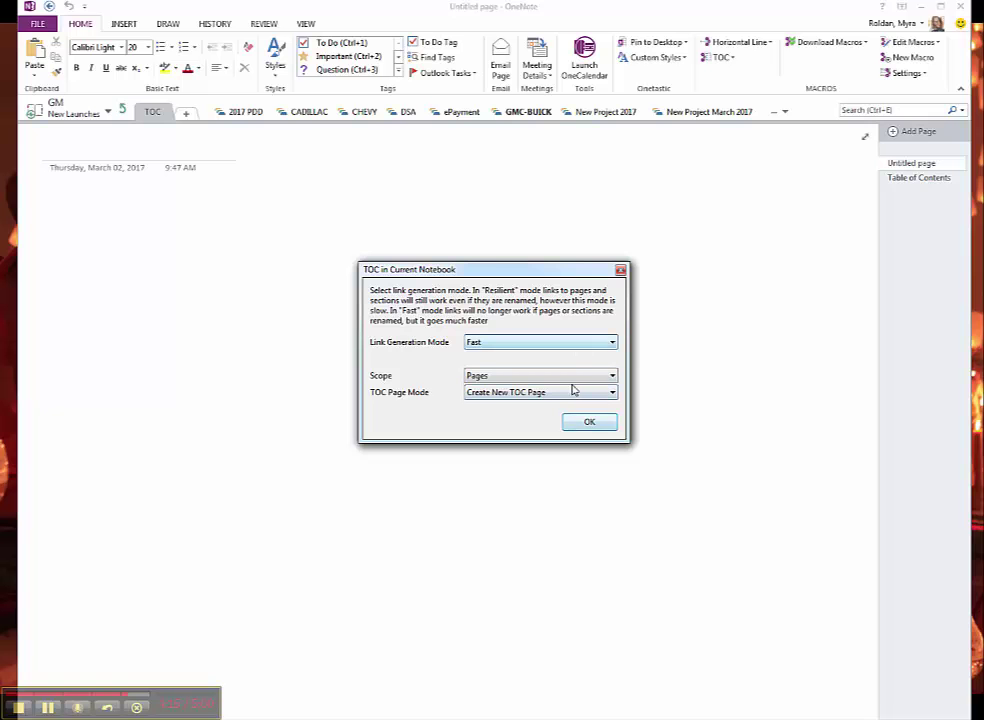
pyautogui.click(589, 423)
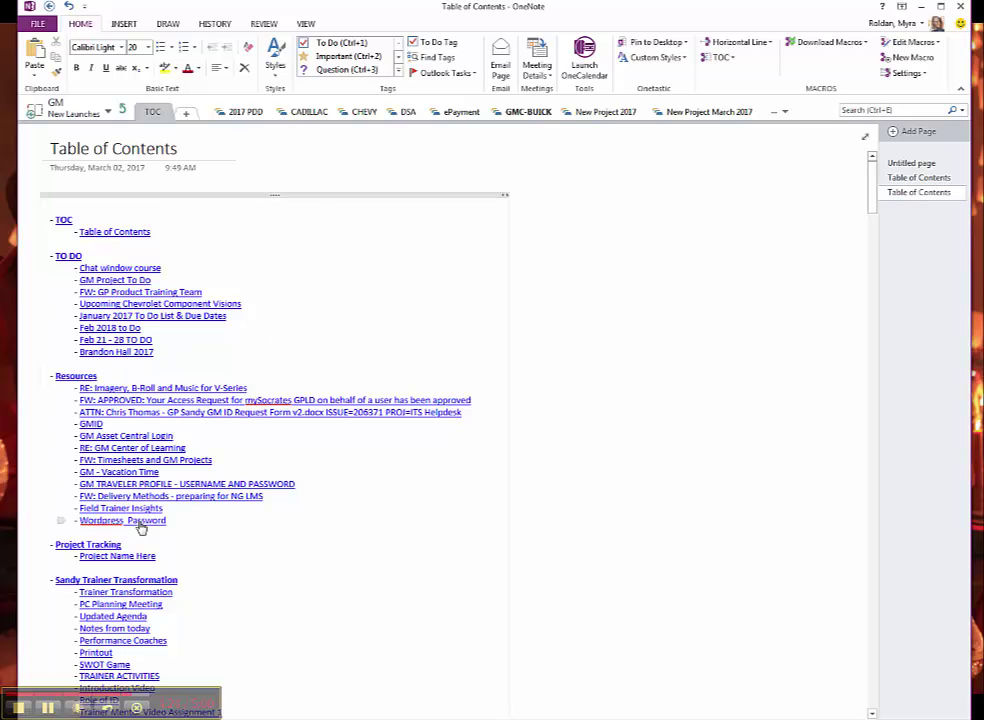
pyautogui.scroll(-3, 152, 524)
pyautogui.scroll(-15, 152, 524)
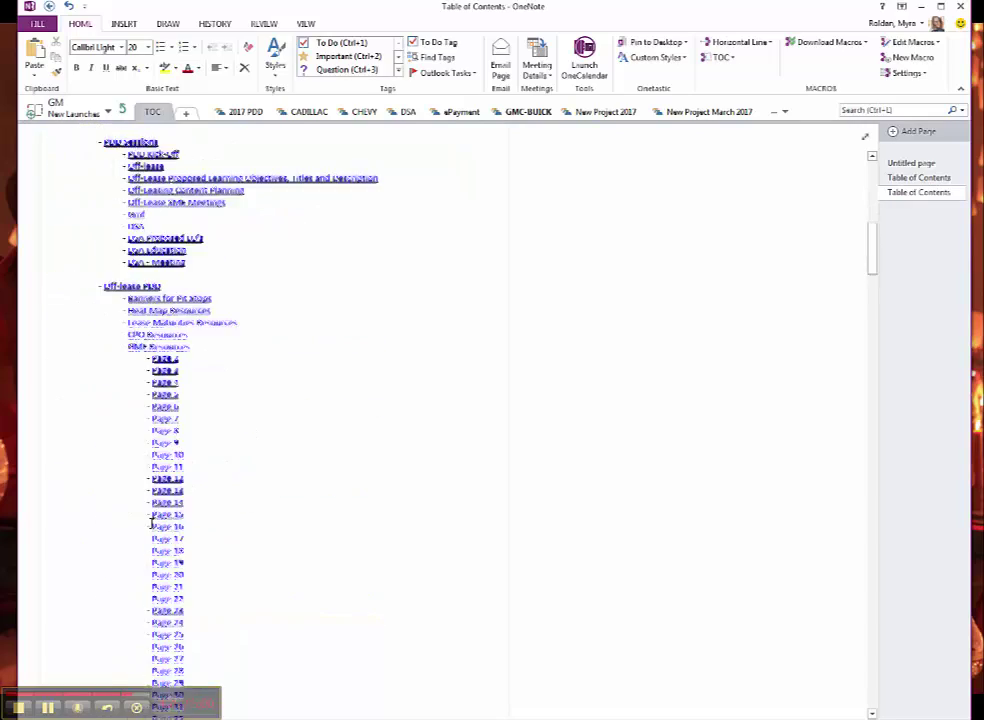
pyautogui.scroll(-15, 152, 524)
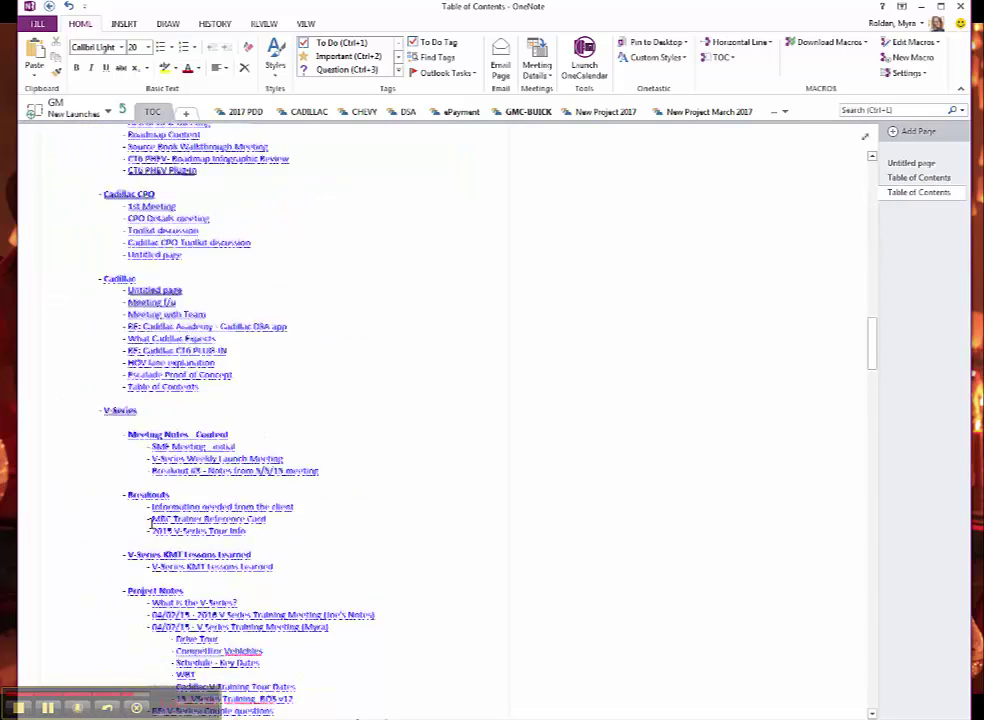
pyautogui.scroll(-15, 152, 522)
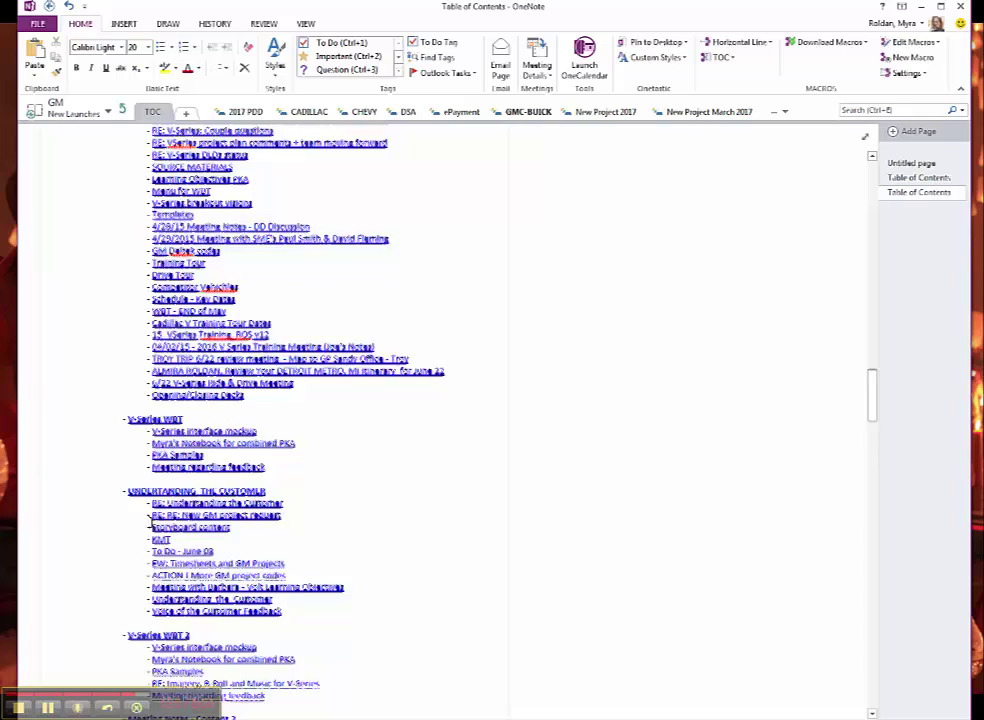
pyautogui.scroll(-15, 152, 522)
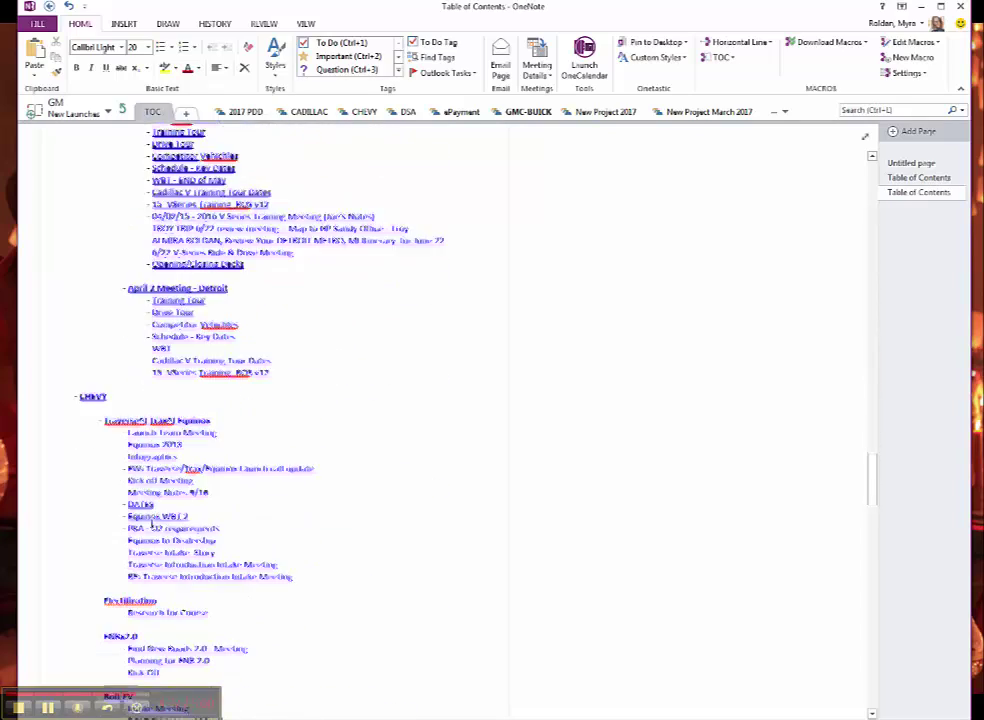
pyautogui.scroll(-15, 152, 524)
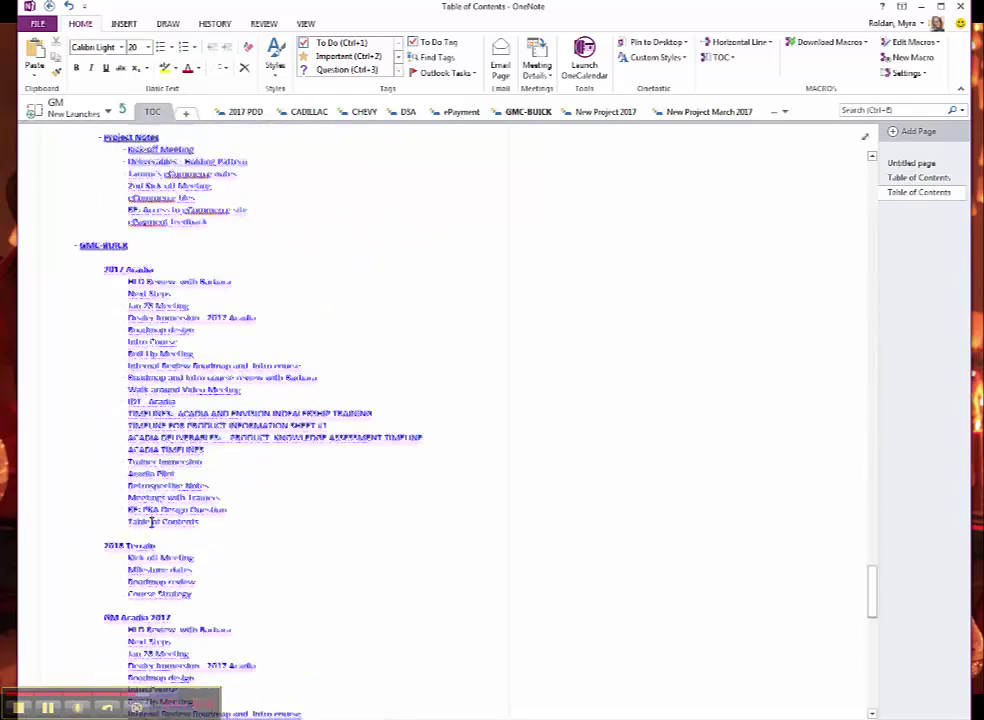
pyautogui.scroll(-15, 152, 522)
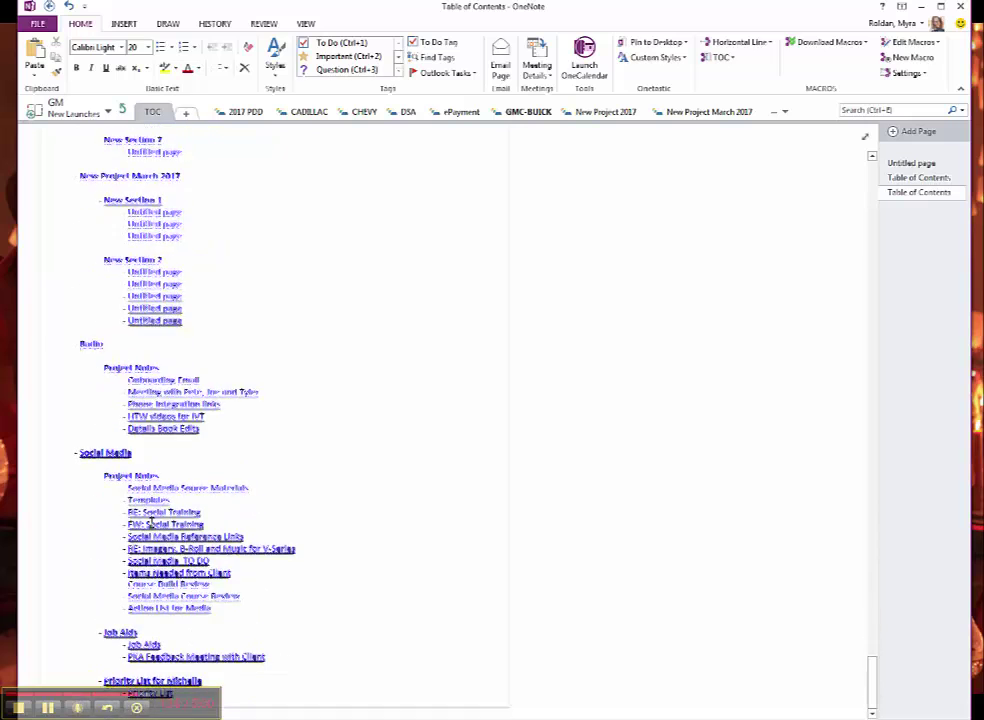
pyautogui.scroll(15, 150, 521)
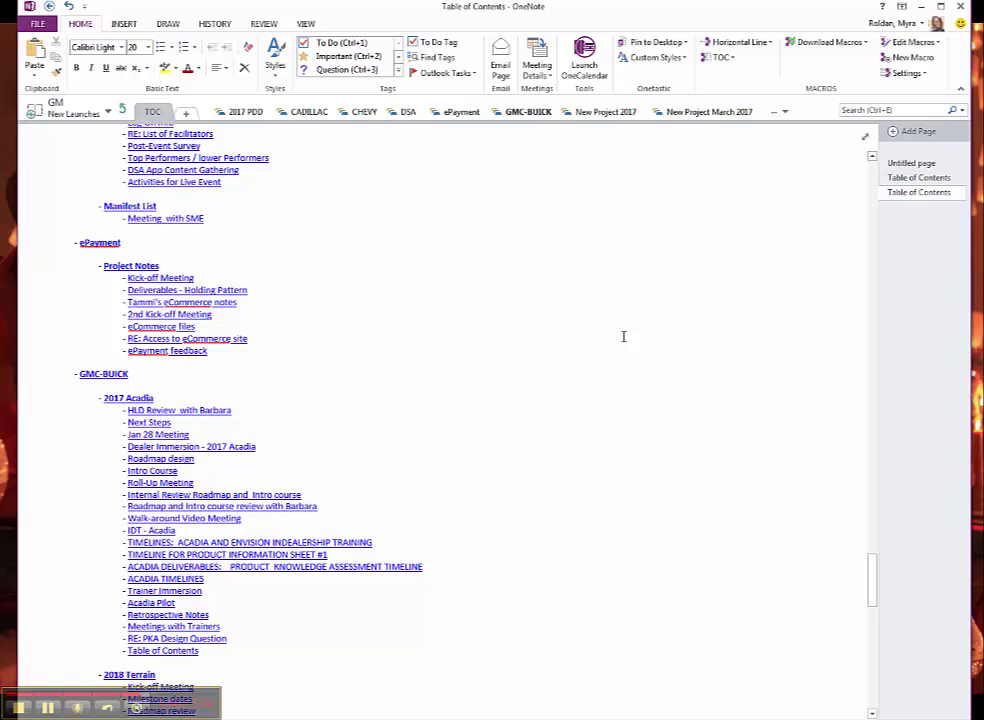
pyautogui.scroll(5, 623, 336)
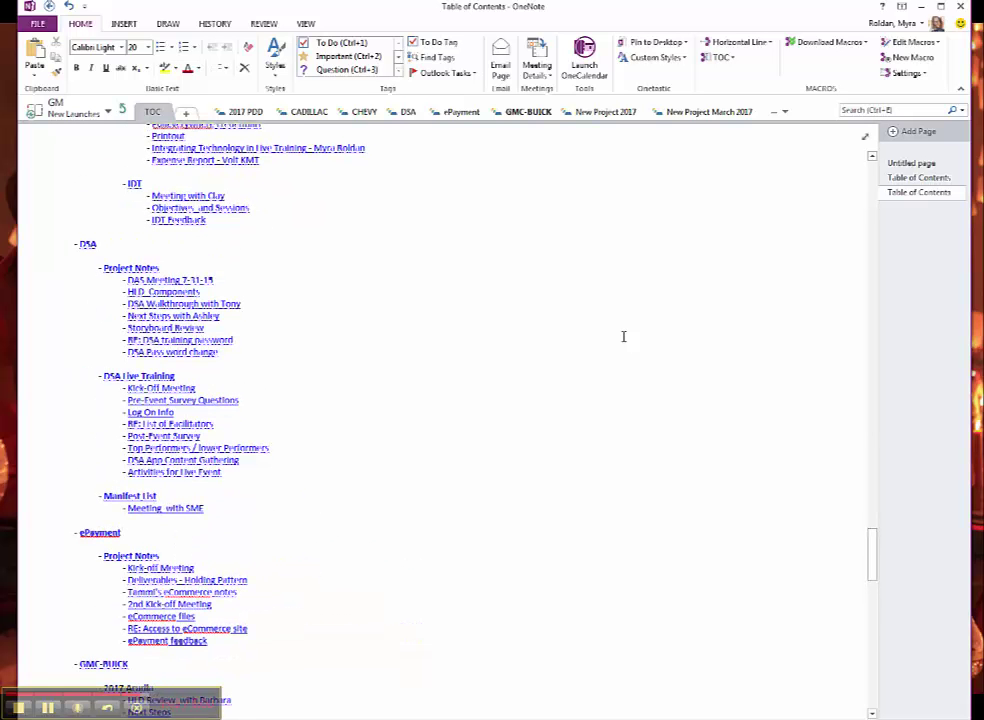